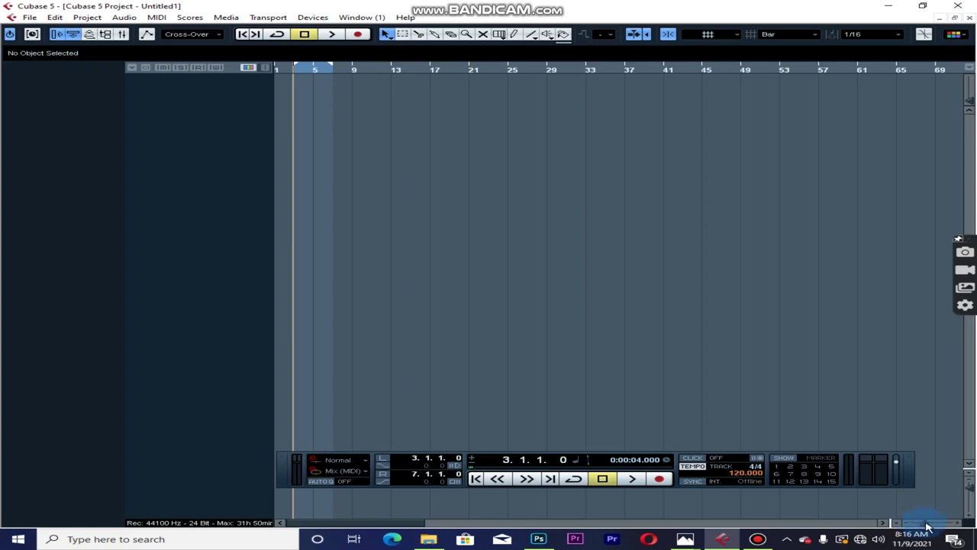
# - Zoom the arrange view in with the zoom slider and H/G keys
pyautogui.moveTo(926, 527); pyautogui.dragTo(929, 527)
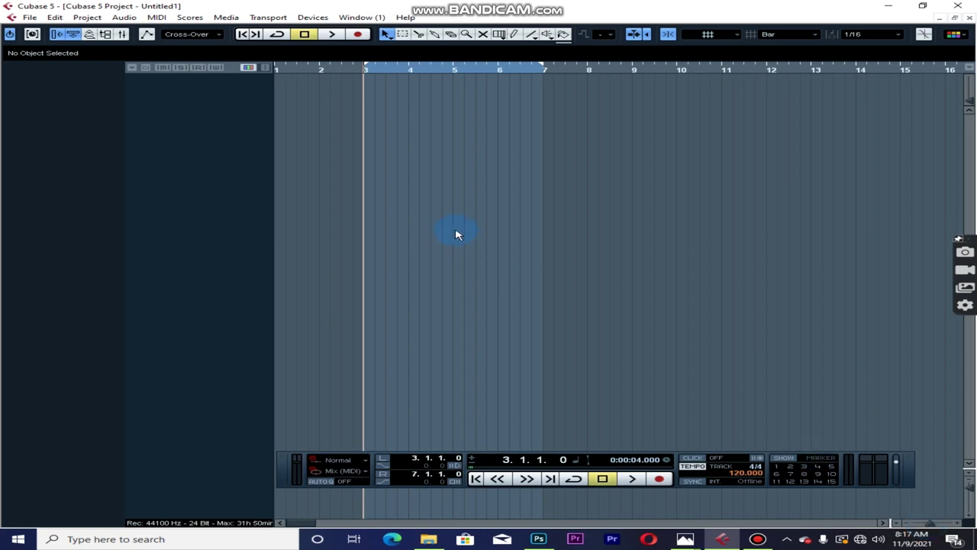
pyautogui.press('h')
pyautogui.press('h')
pyautogui.press('h')
pyautogui.press('h')
pyautogui.press('h')
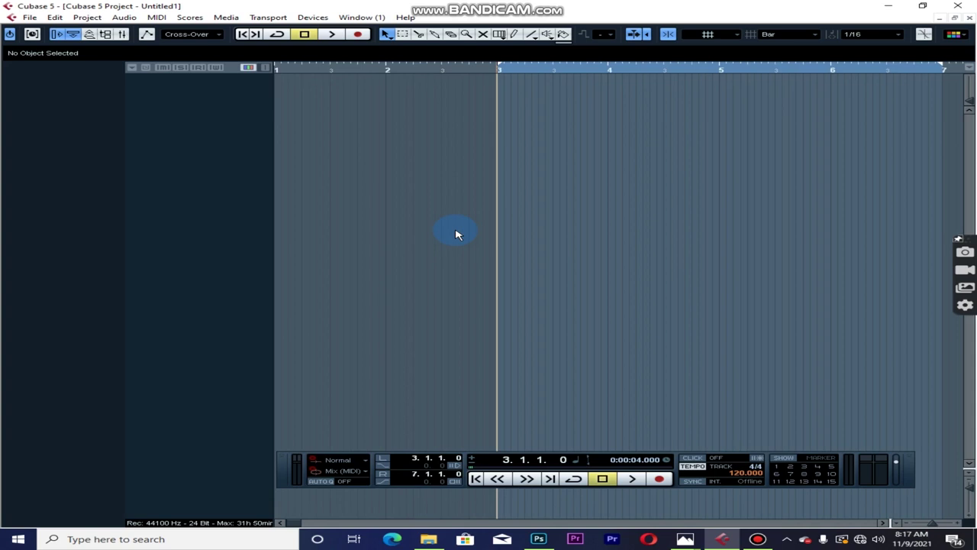
pyautogui.press('g')
pyautogui.press('g')
pyautogui.press('g')
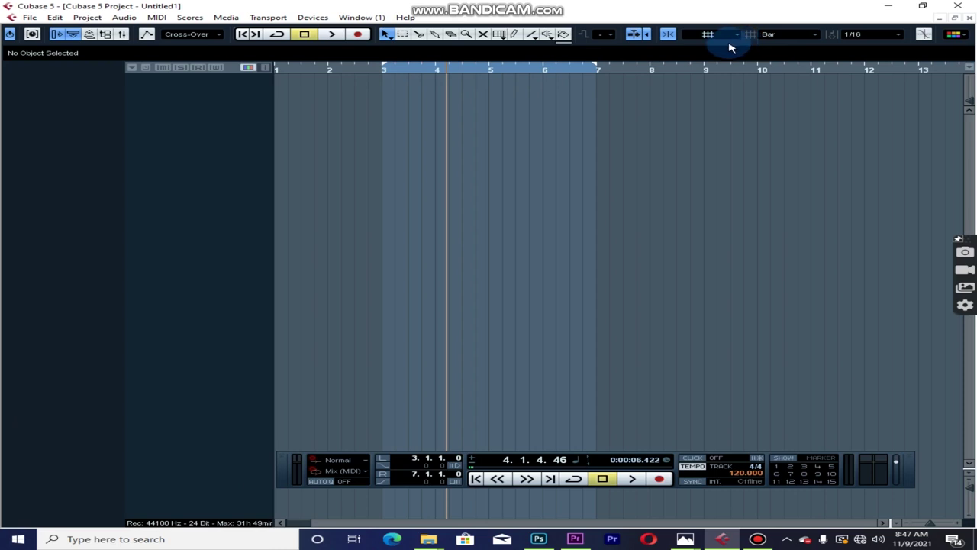
pyautogui.click(631, 96)
# - Return the playhead to the left locator at bar 3 and bring up the add-track choices
pyautogui.press('KP_1')
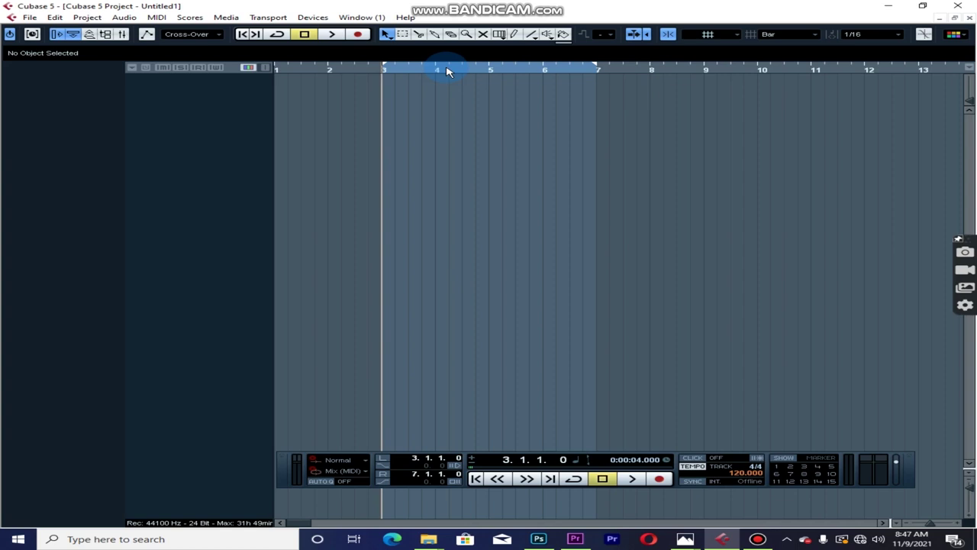
pyautogui.moveTo(448, 71); pyautogui.dragTo(497, 65)
pyautogui.press('KP_1')
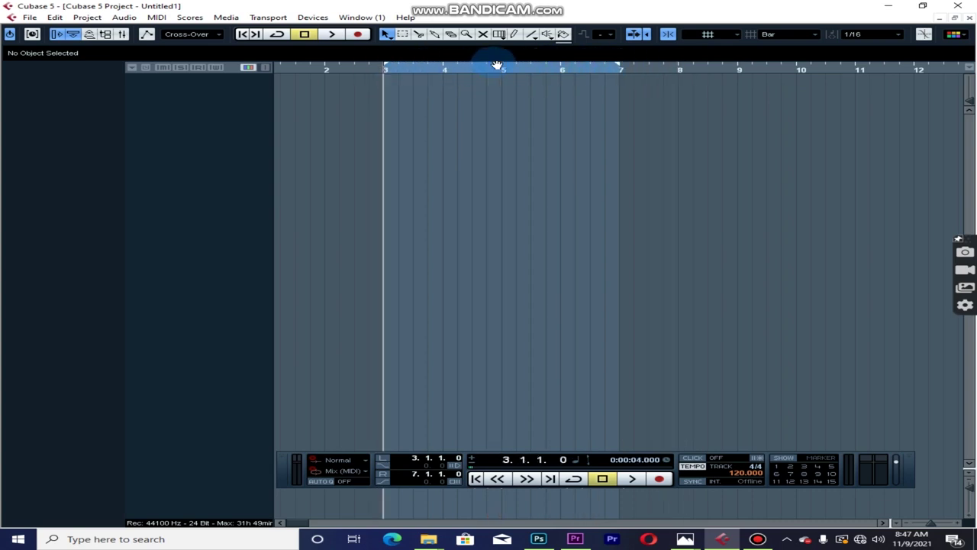
pyautogui.moveTo(502, 69)
pyautogui.mouseDown()
pyautogui.moveTo(544, 67)
pyautogui.moveTo(463, 77)
pyautogui.moveTo(545, 66)
pyautogui.moveTo(501, 72)
pyautogui.mouseUp()
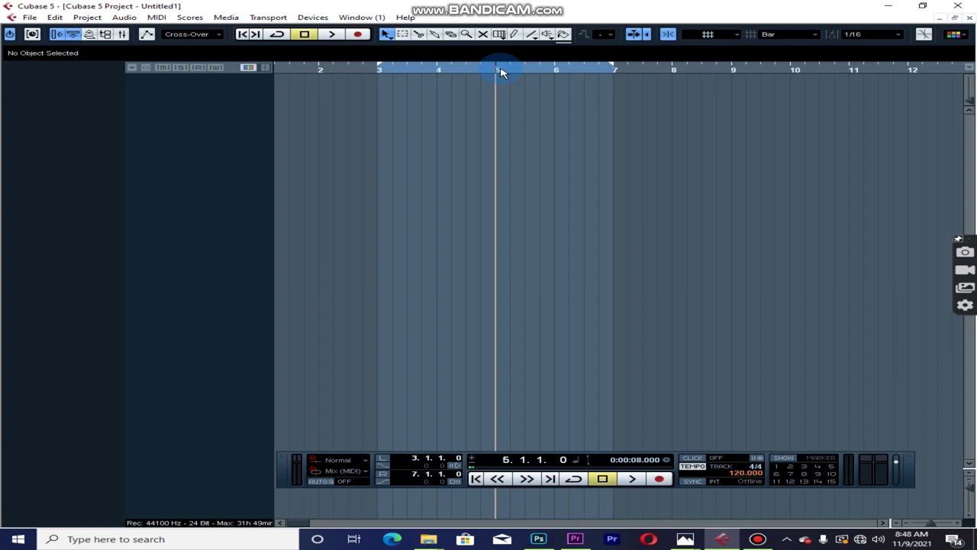
pyautogui.press('KP_1')
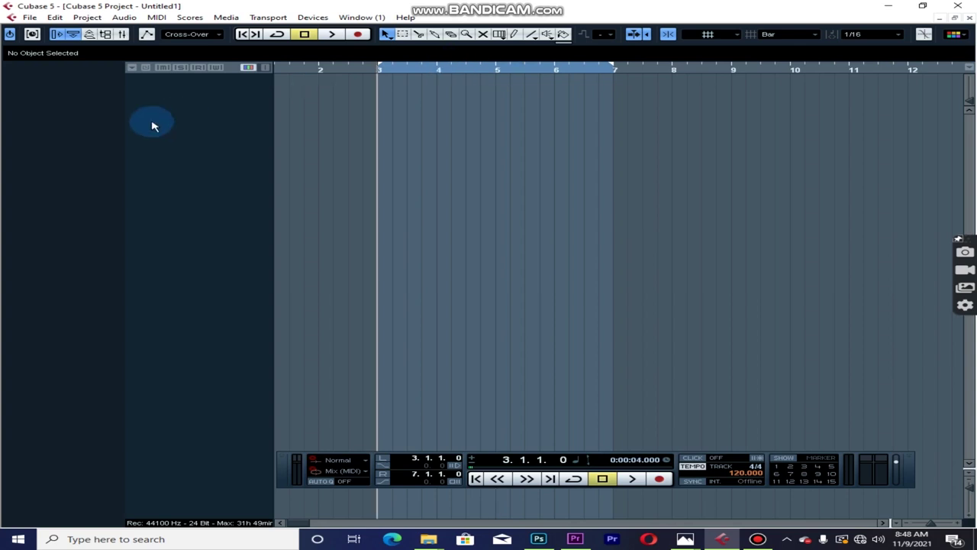
pyautogui.rightClick(215, 99)
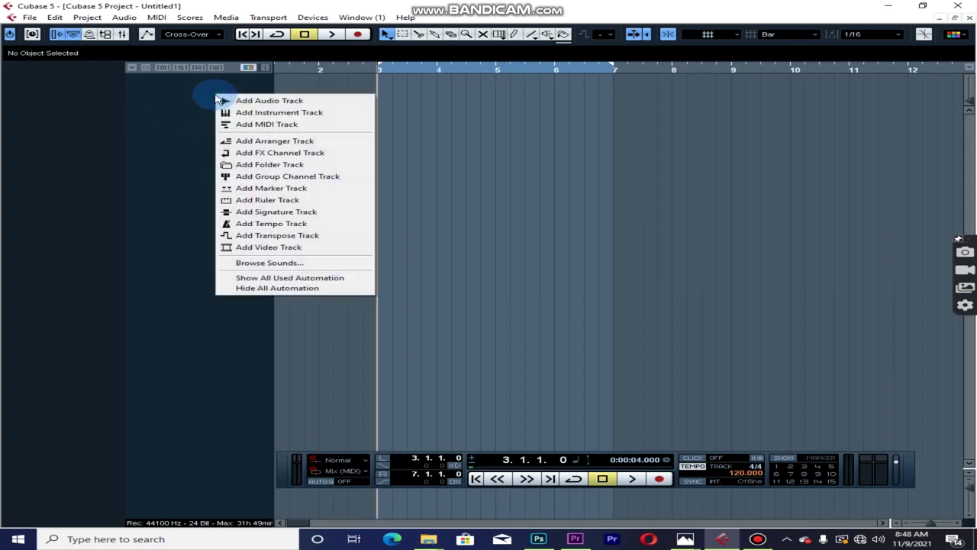
# - Add five mono audio tracks, Audio 01 to Audio 05, to the project
pyautogui.click(227, 102)
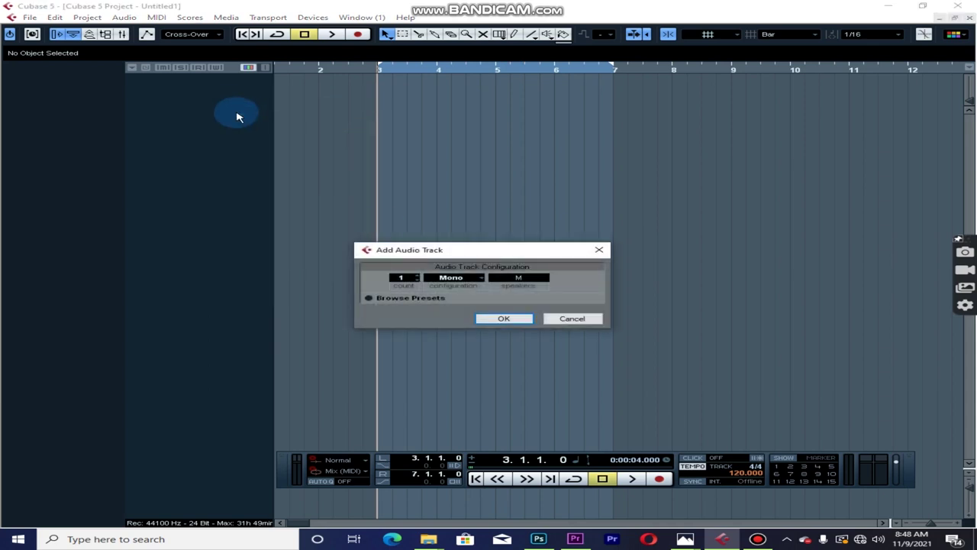
pyautogui.click(454, 280)
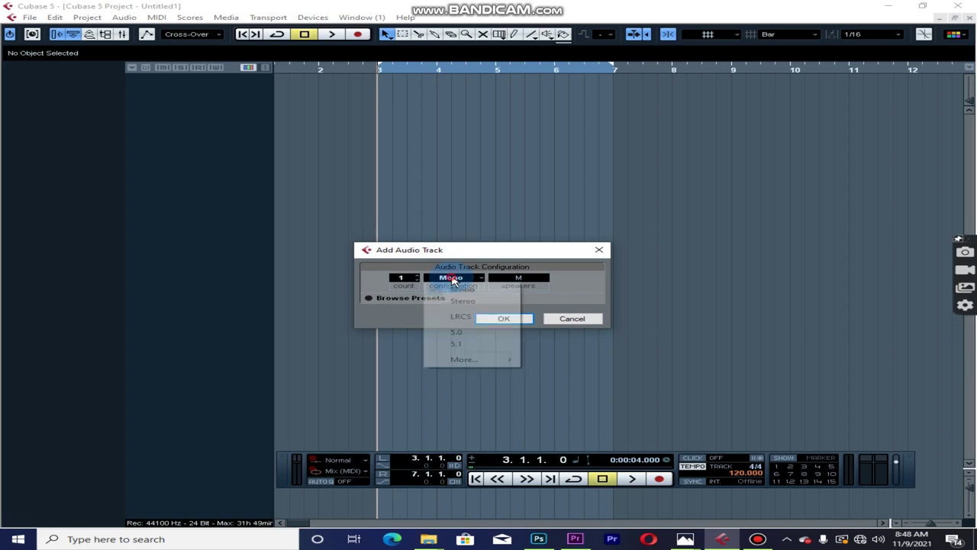
pyautogui.click(450, 300)
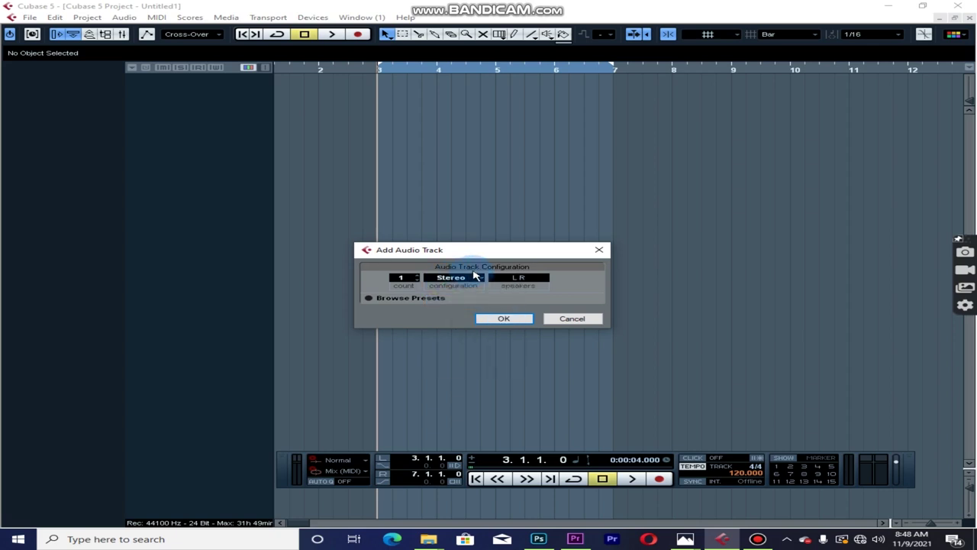
pyautogui.click(451, 280)
pyautogui.click(432, 285)
pyautogui.click(419, 279)
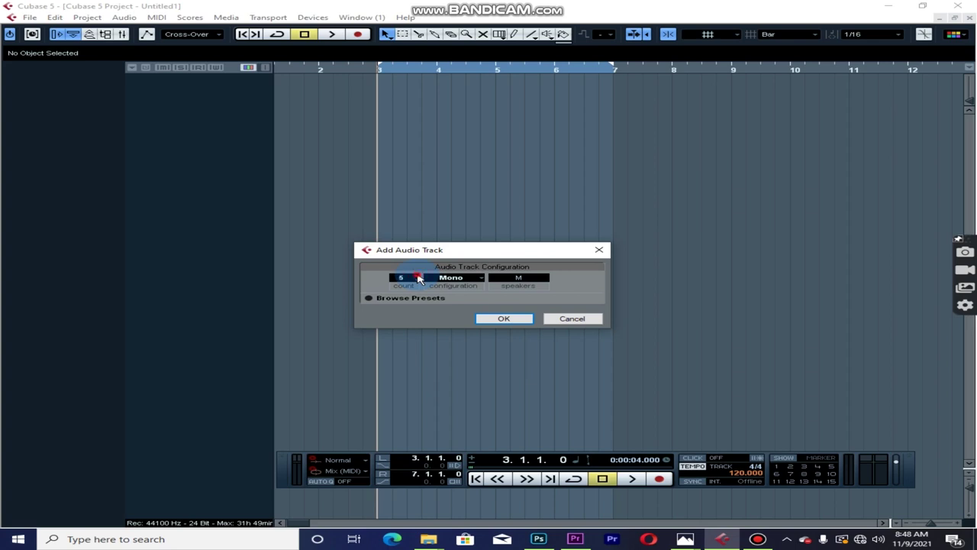
pyautogui.write('5')
pyautogui.click(500, 319)
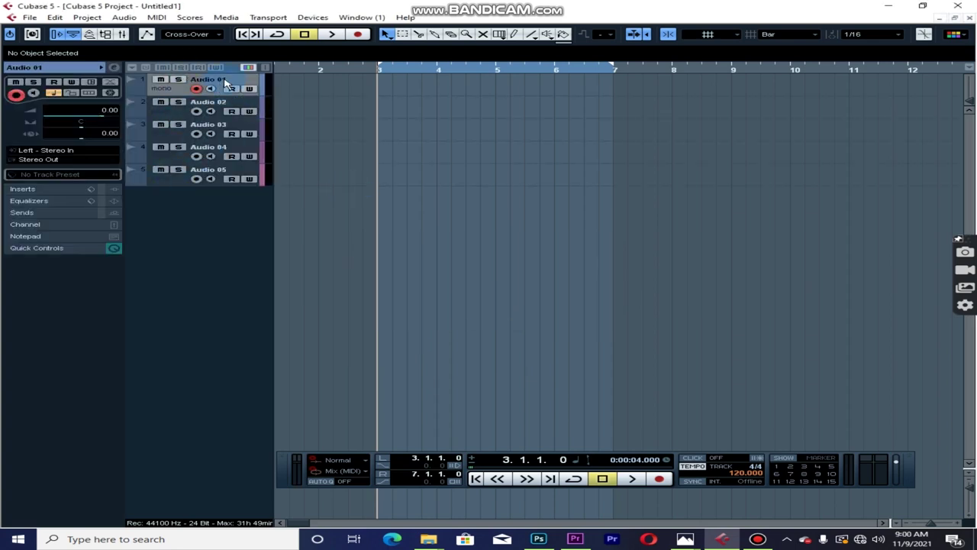
# - Record a vocal take onto Audio 01 from bar 3 to about bar 13
pyautogui.click(358, 35)
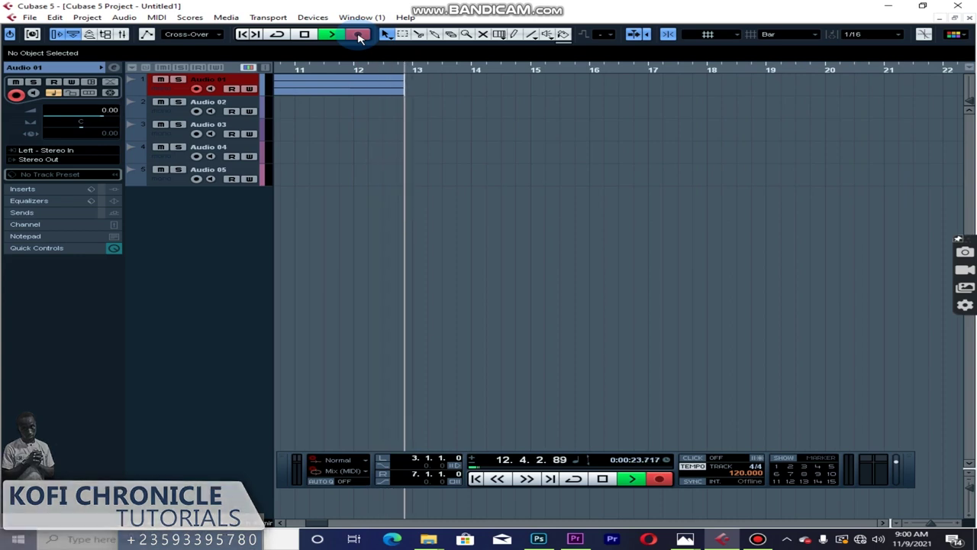
pyautogui.click(358, 36)
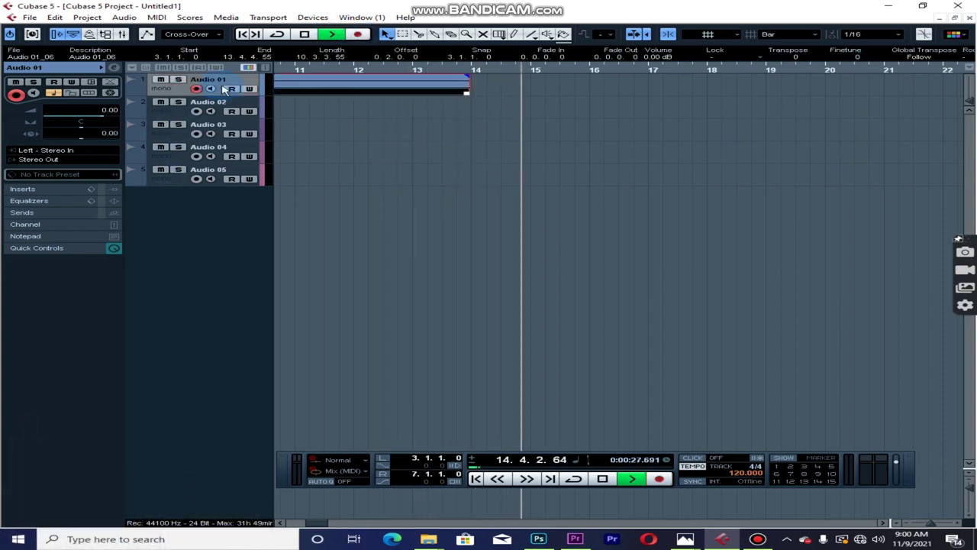
# - Stop playback, enlarge Audio 01 and inspect the Audio 01_06 event in its editor
pyautogui.click(304, 33)
pyautogui.moveTo(321, 524); pyautogui.dragTo(273, 524)
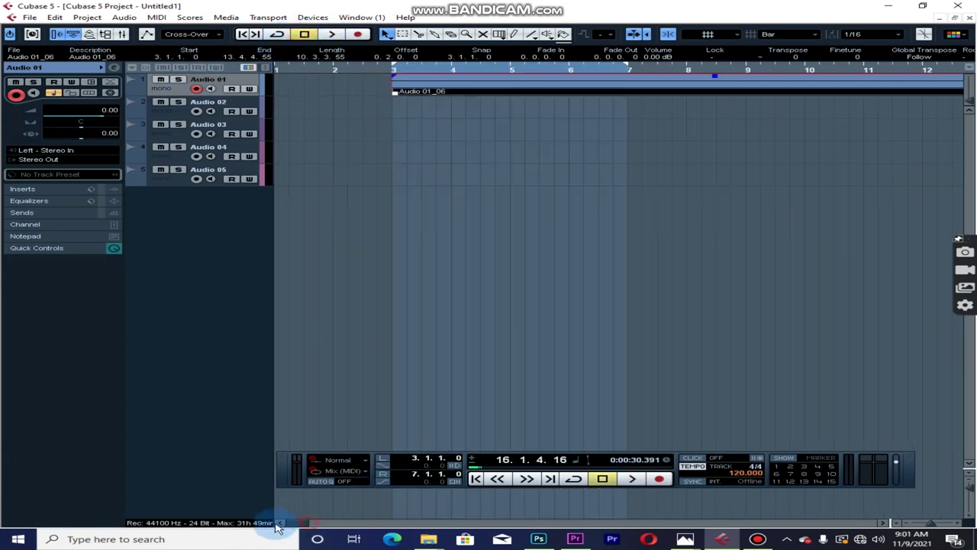
pyautogui.click(457, 80)
pyautogui.moveTo(191, 97); pyautogui.dragTo(191, 142)
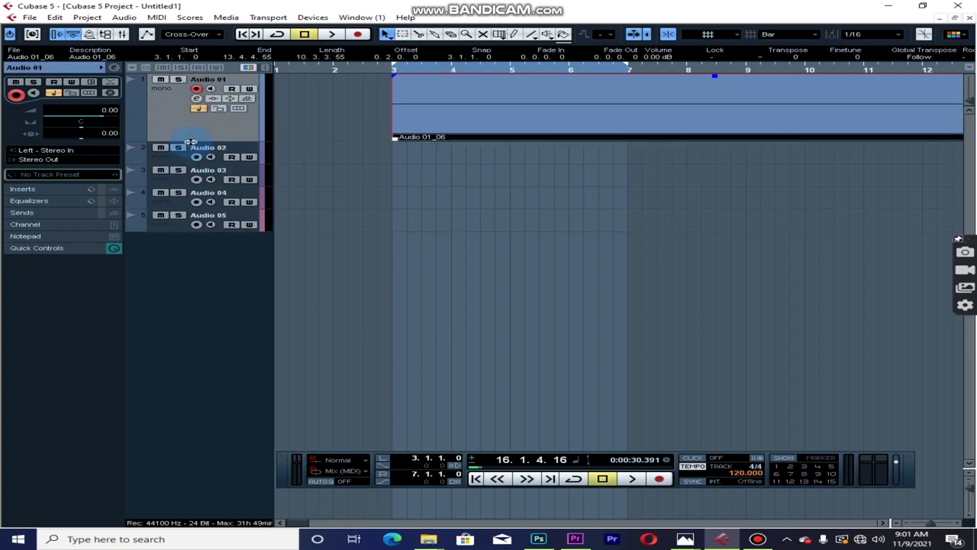
pyautogui.doubleClick(473, 97)
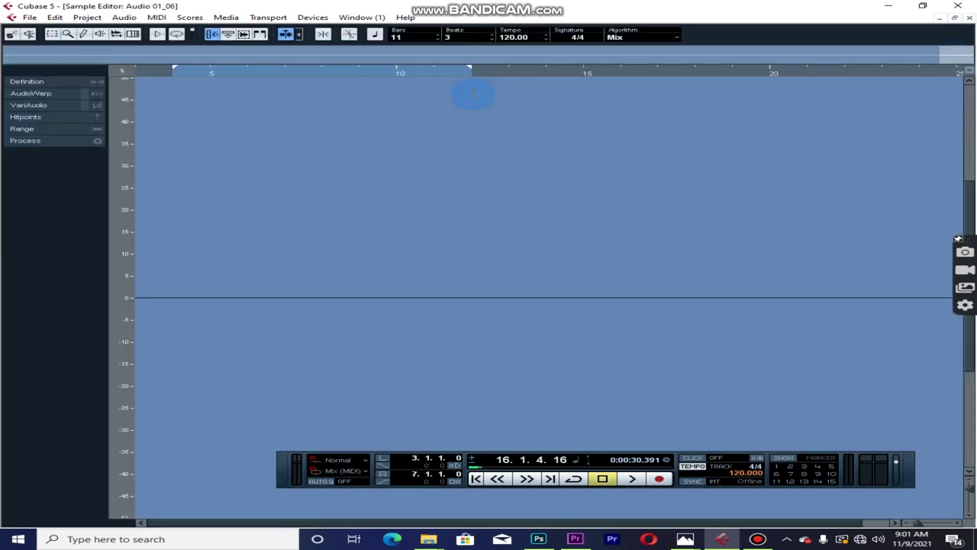
pyautogui.click(957, 17)
pyautogui.doubleClick(499, 90)
pyautogui.click(970, 19)
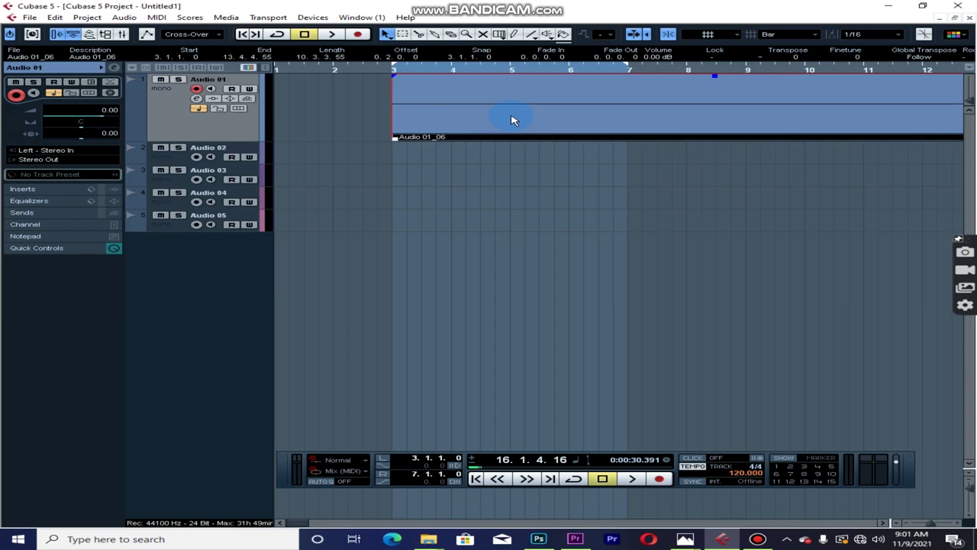
# - Delete the Audio 01_06 event with the Erase tool
pyautogui.click(451, 36)
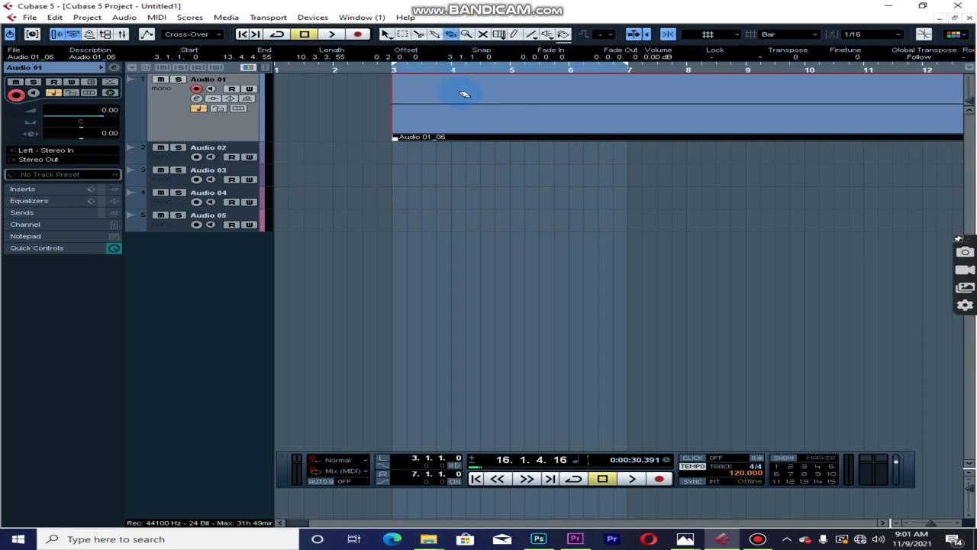
pyautogui.click(495, 117)
pyautogui.rightClick(175, 99)
pyautogui.press('Escape')
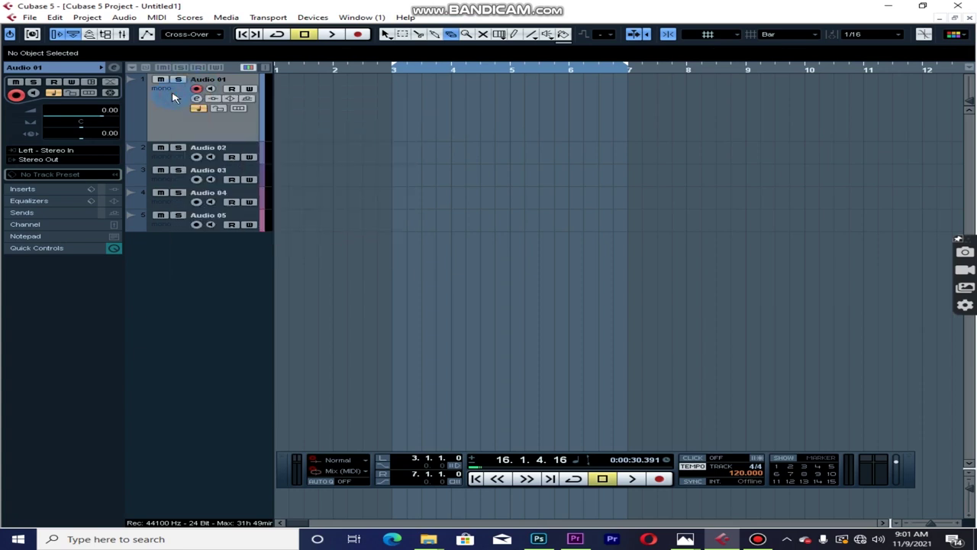
# - Keep the ASIO DirectX Full Duplex Driver in Device Setup and enable its Microphone input port
pyautogui.click(316, 20)
pyautogui.click(338, 266)
pyautogui.click(339, 266)
pyautogui.click(644, 189)
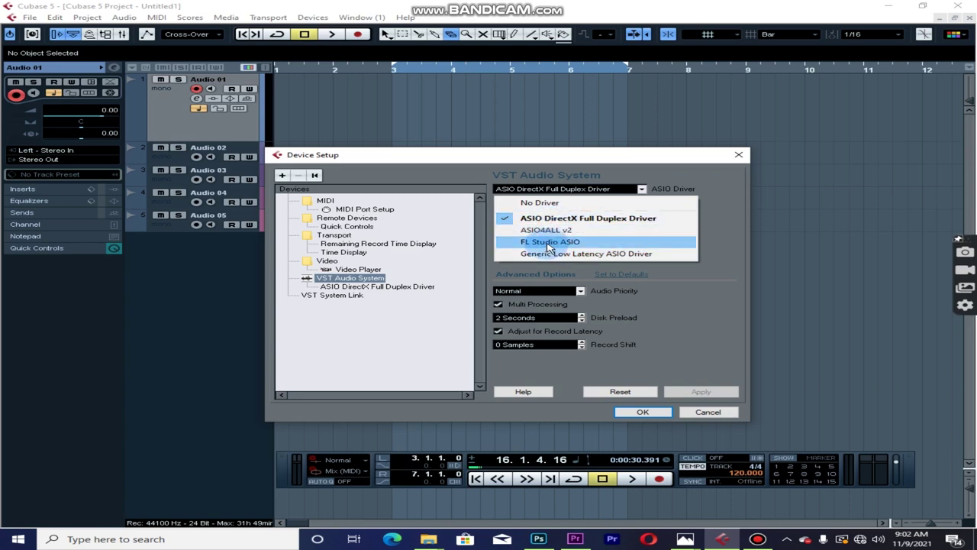
pyautogui.click(551, 220)
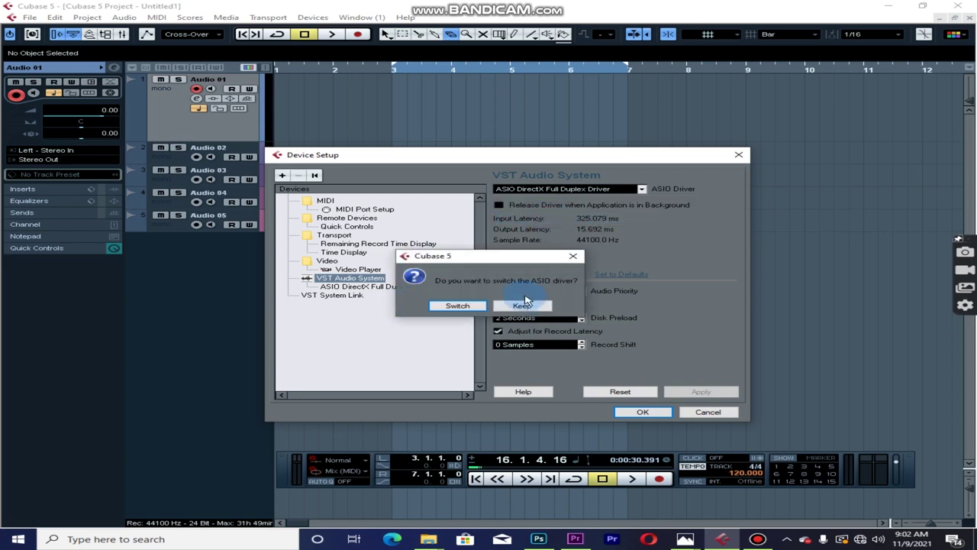
pyautogui.click(521, 306)
pyautogui.click(391, 288)
pyautogui.click(539, 191)
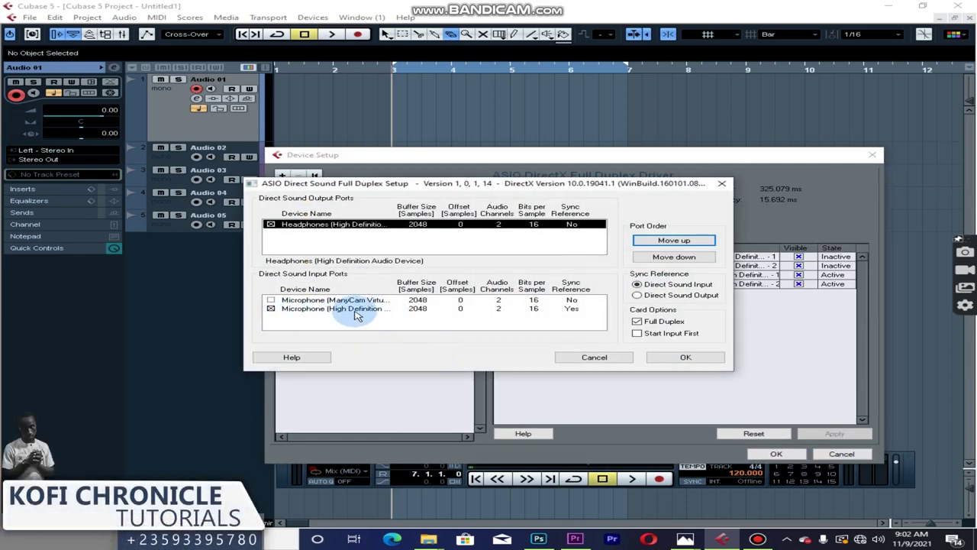
pyautogui.click(684, 356)
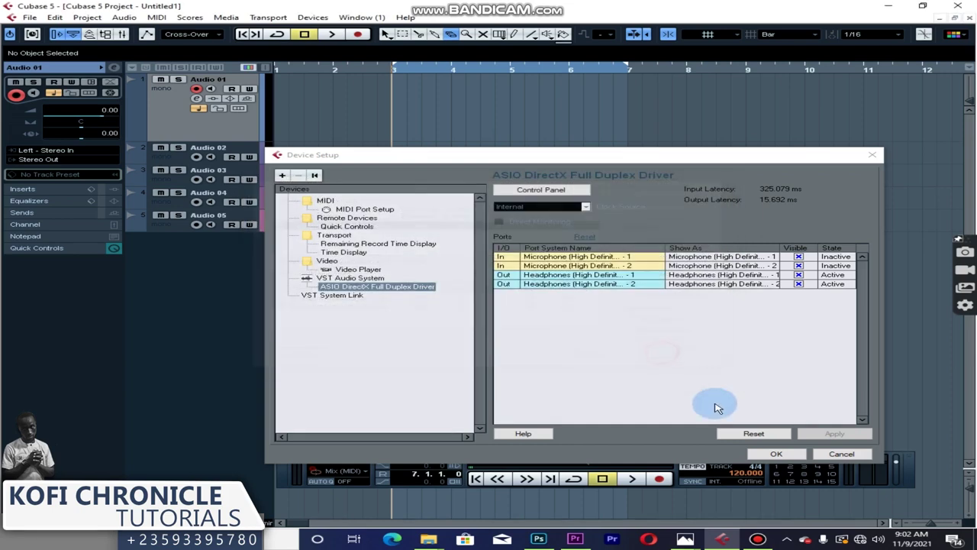
pyautogui.click(777, 455)
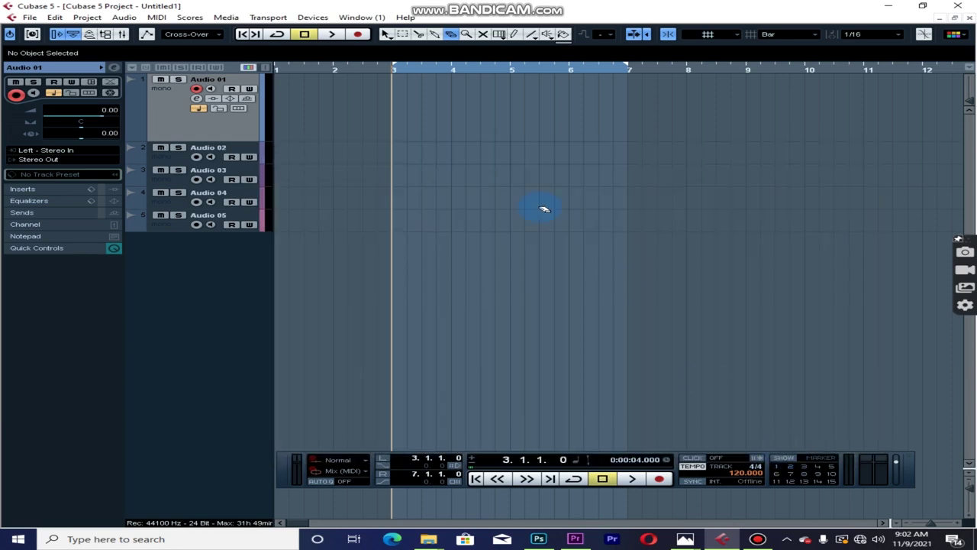
# - In the VST Connections Inputs page, remove the Stereo In bus
pyautogui.click(313, 17)
pyautogui.click(353, 148)
pyautogui.click(63, 32)
pyautogui.click(191, 70)
pyautogui.click(186, 96)
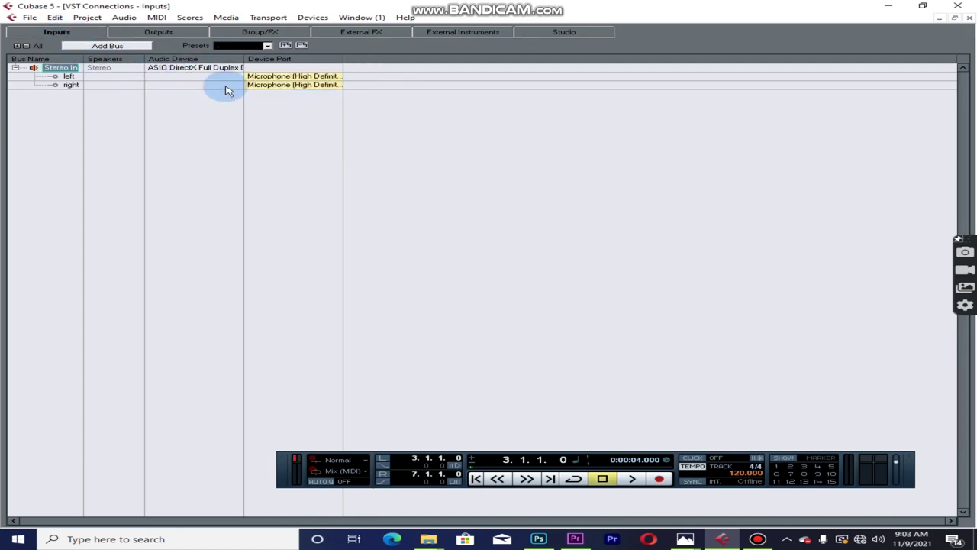
pyautogui.click(311, 83)
pyautogui.click(120, 99)
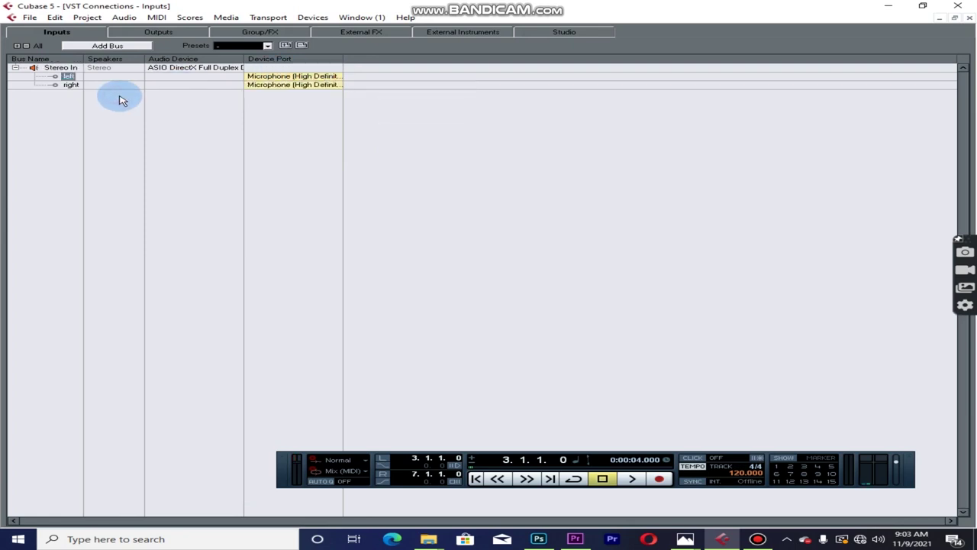
pyautogui.click(63, 69)
pyautogui.rightClick(63, 69)
pyautogui.click(115, 117)
pyautogui.click(458, 306)
# - Add two Mono input buses and close VST Connections
pyautogui.rightClick(126, 79)
pyautogui.moveTo(162, 100)
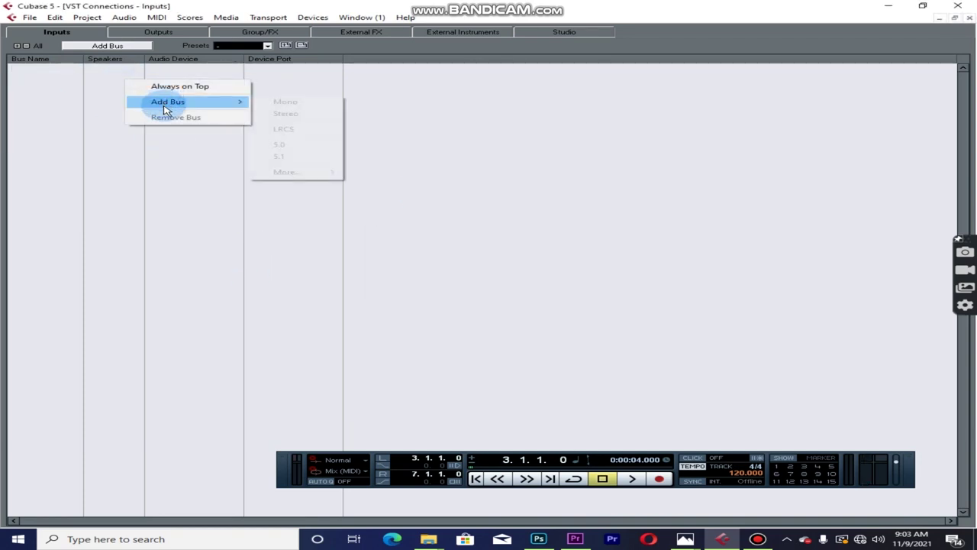
pyautogui.click(285, 101)
pyautogui.rightClick(61, 93)
pyautogui.moveTo(152, 118)
pyautogui.click(263, 117)
pyautogui.click(294, 76)
pyautogui.click(197, 177)
pyautogui.click(970, 17)
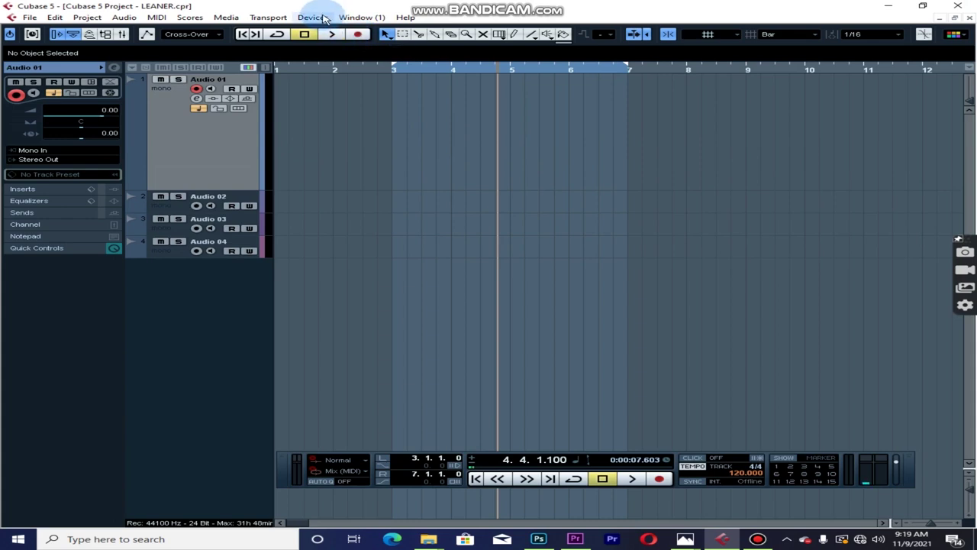
# - Remove all four existing audio tracks from the project
pyautogui.rightClick(186, 140)
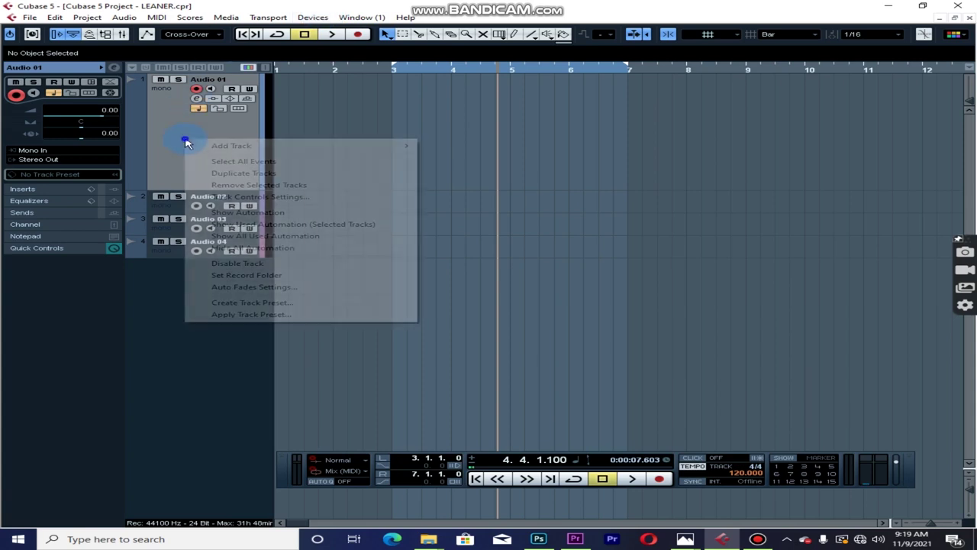
pyautogui.click(241, 185)
pyautogui.rightClick(167, 111)
pyautogui.click(208, 156)
pyautogui.rightClick(177, 114)
pyautogui.click(220, 159)
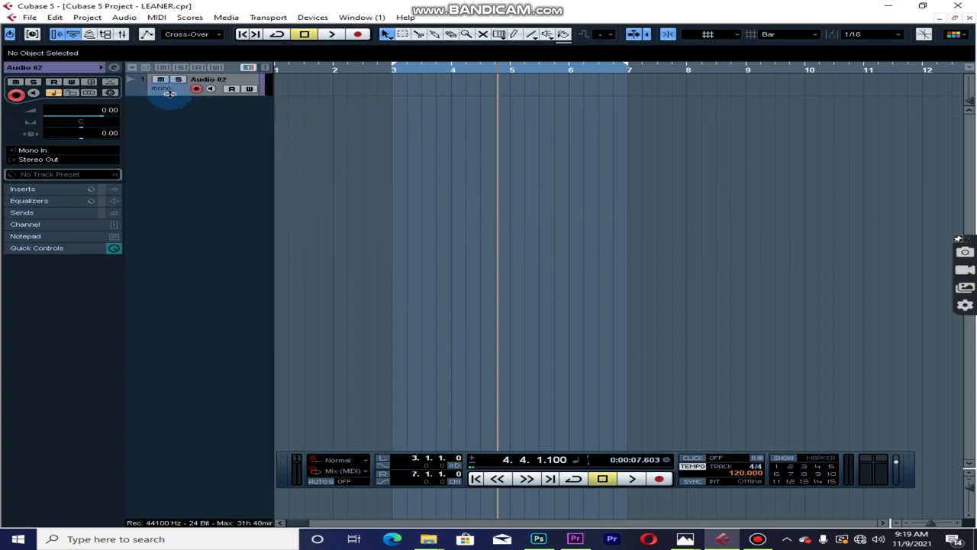
pyautogui.rightClick(169, 90)
pyautogui.click(200, 133)
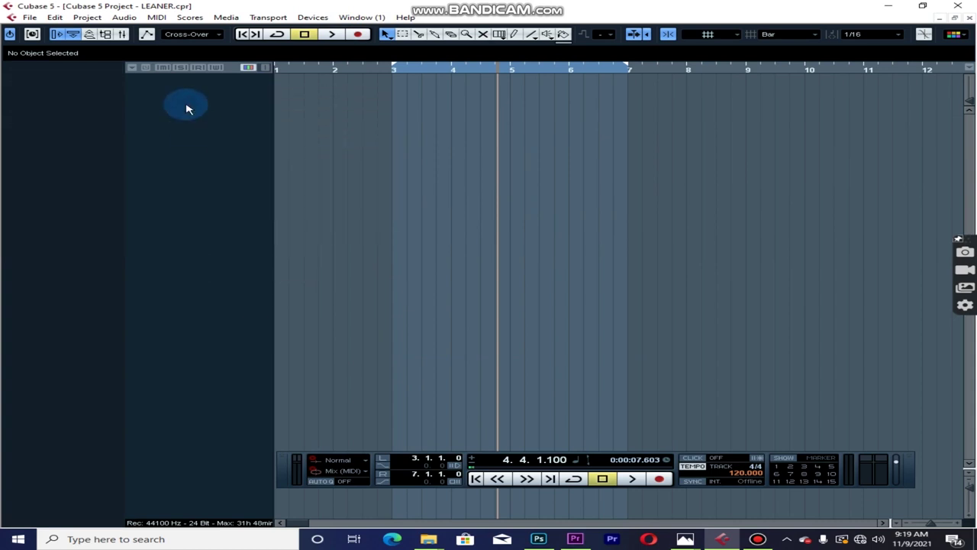
# - Add four new mono audio tracks and return the playhead to bar 3
pyautogui.rightClick(186, 108)
pyautogui.click(193, 107)
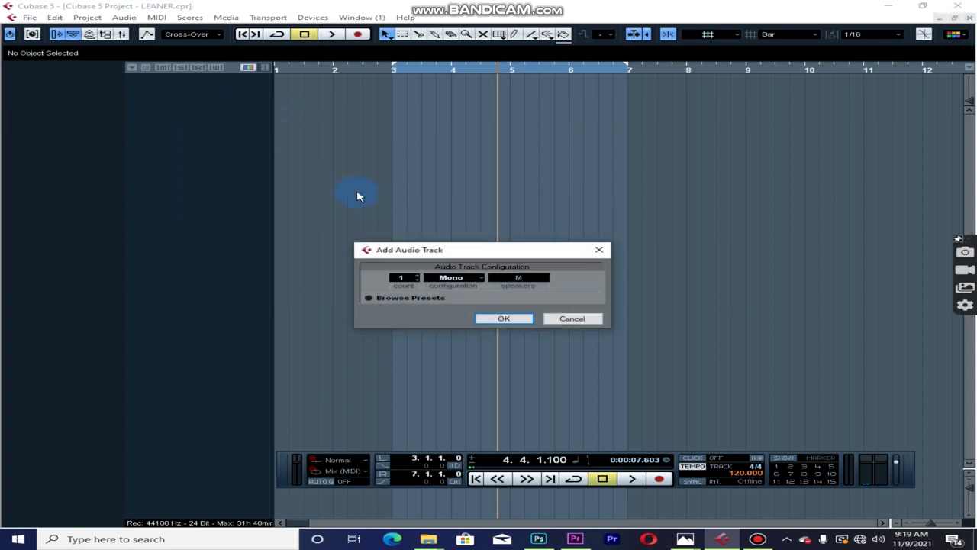
pyautogui.click(503, 318)
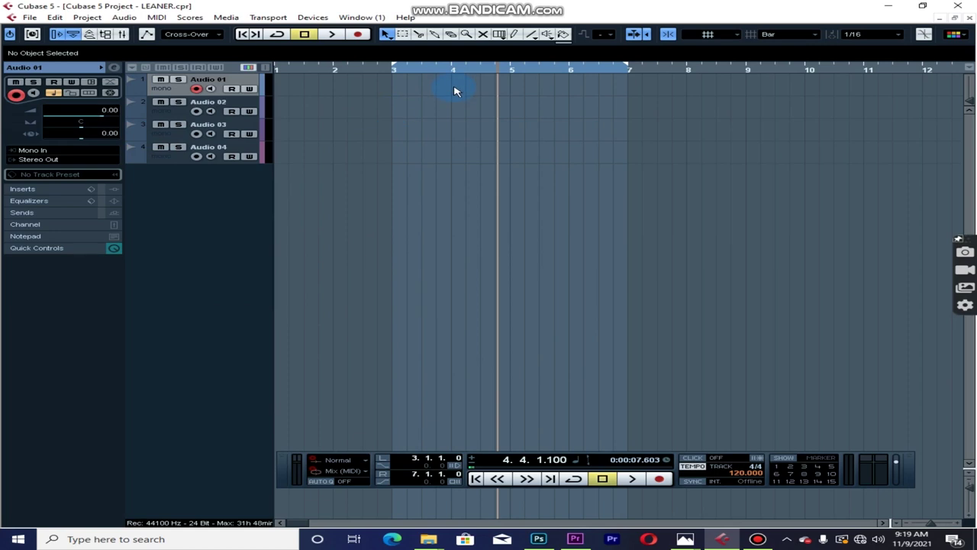
pyautogui.click(484, 74)
pyautogui.press('1')
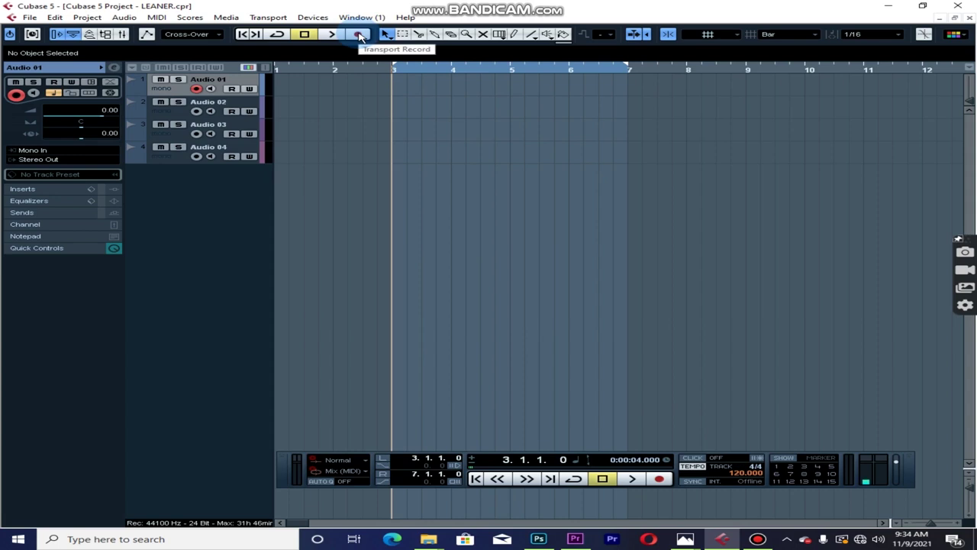
# - Record Audio 01_22 onto Audio 01 from bar 3 to bar 9, then play it back
pyautogui.click(359, 34)
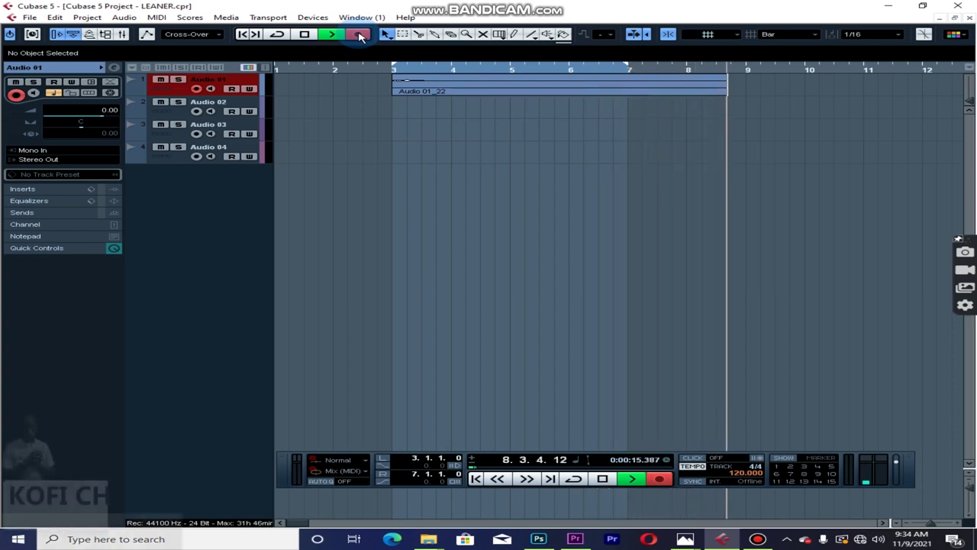
pyautogui.click(359, 35)
pyautogui.press('space')
pyautogui.press('space')
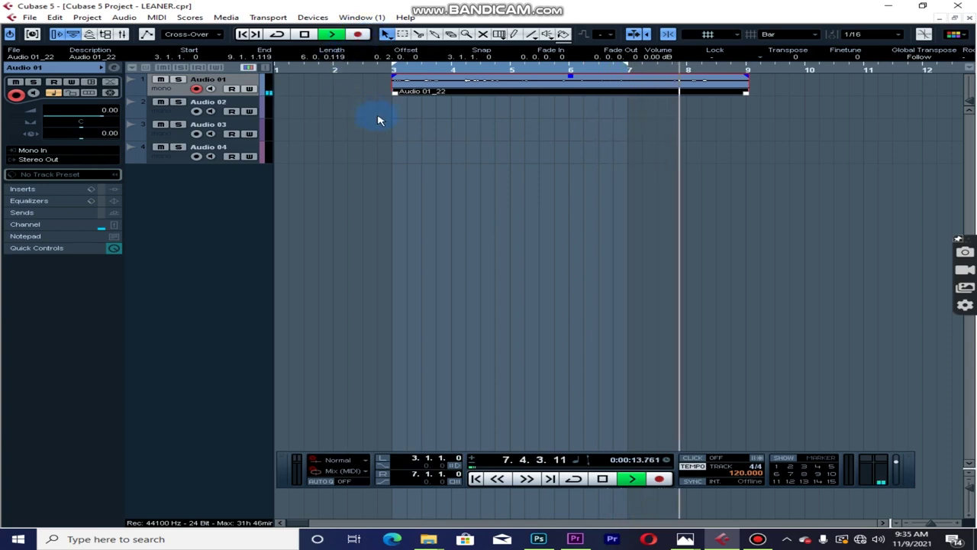
pyautogui.press('space')
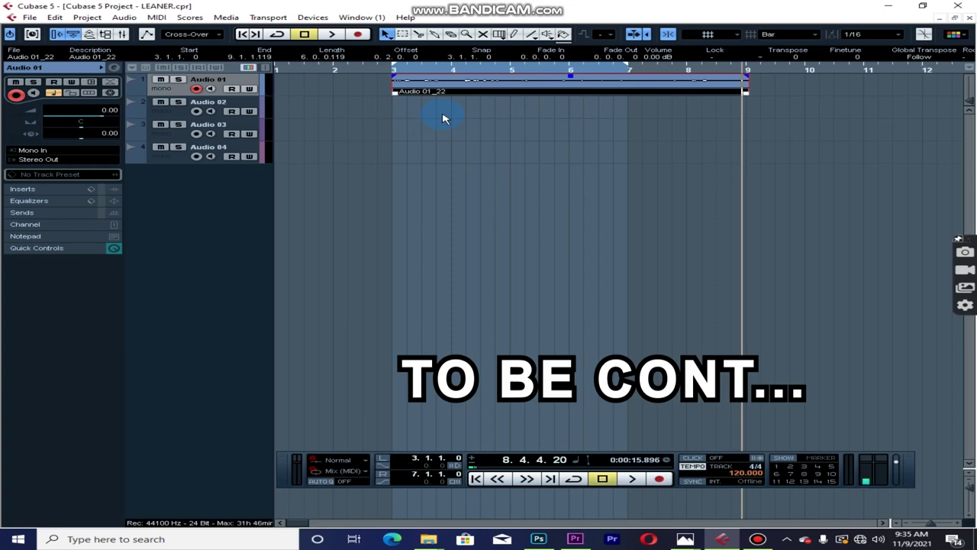